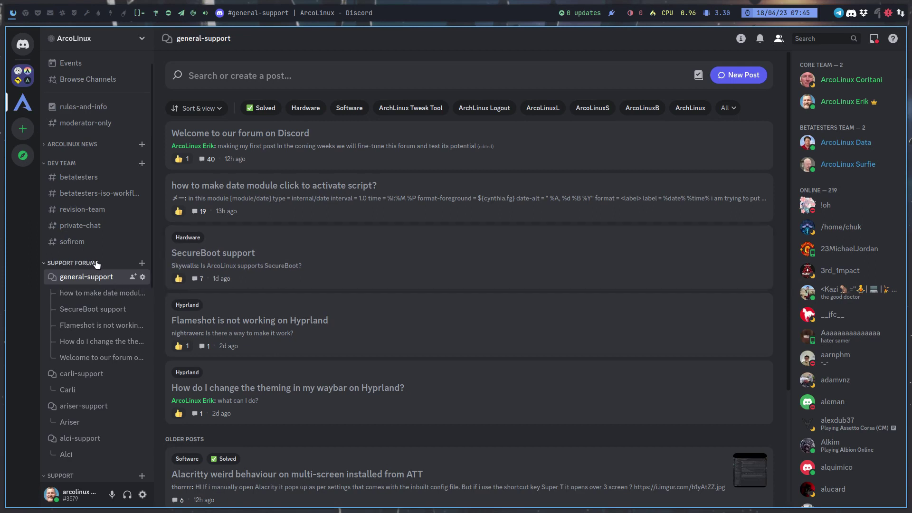
- Cancel a new support channel, view the date module thread, then start a general-support post
{"action": "left_click", "coordinate": [141, 264]}
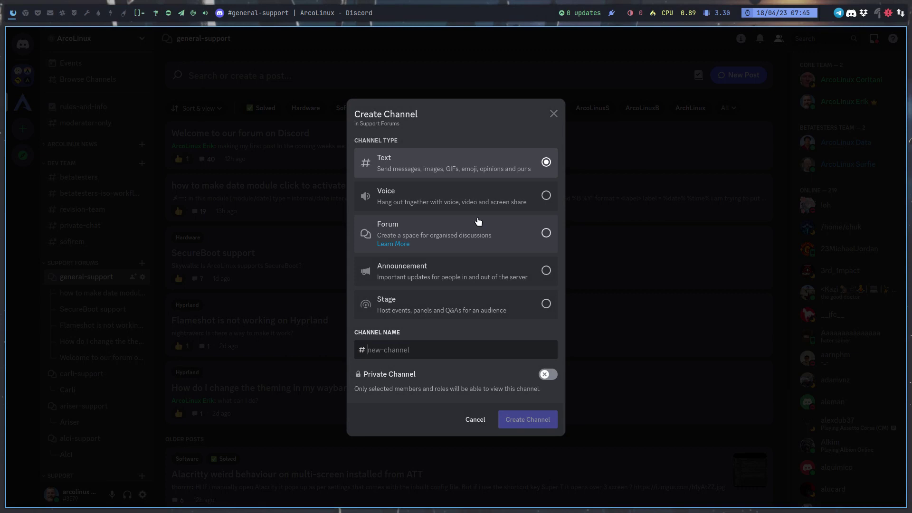
{"action": "left_click", "coordinate": [554, 116]}
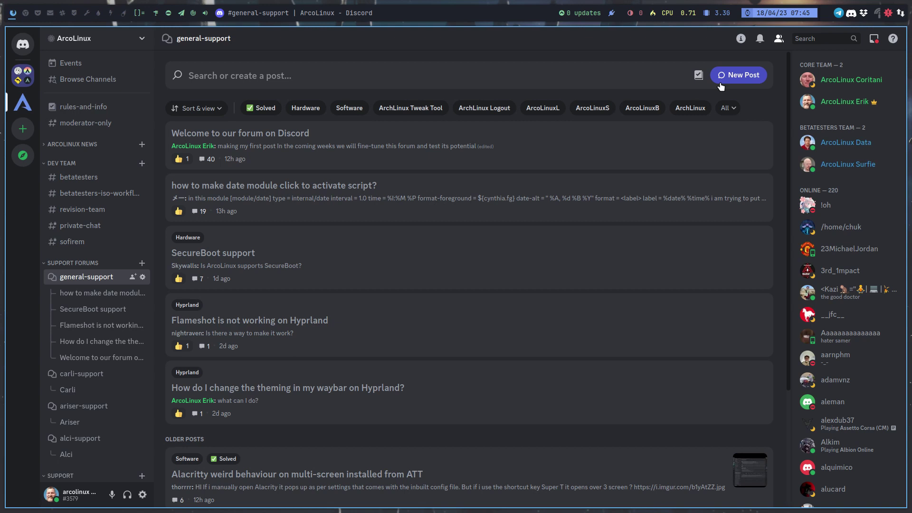
{"action": "left_click", "coordinate": [93, 293]}
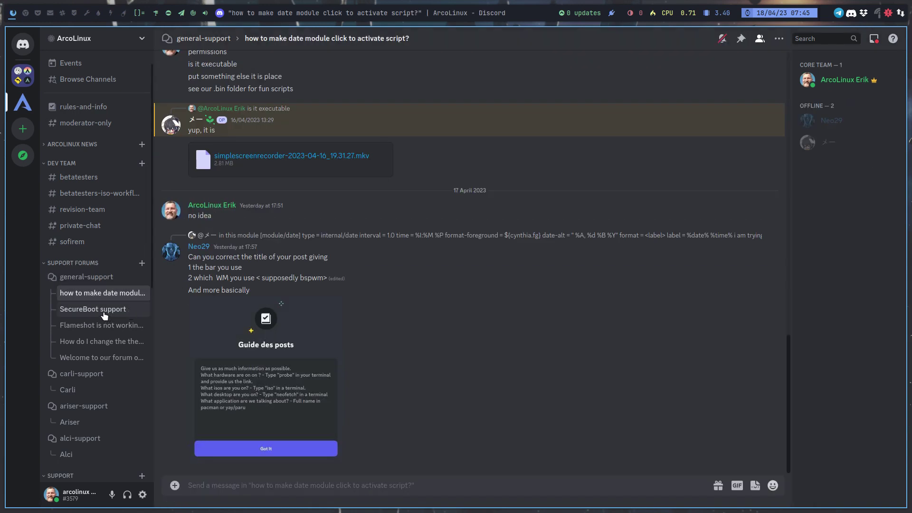
{"action": "left_click", "coordinate": [86, 277]}
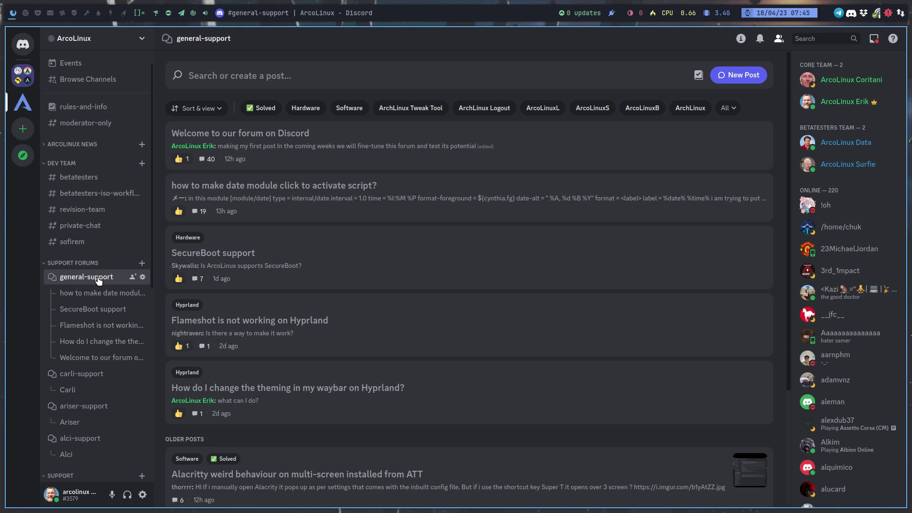
{"action": "left_click", "coordinate": [741, 78]}
{"action": "type", "text": "q"}
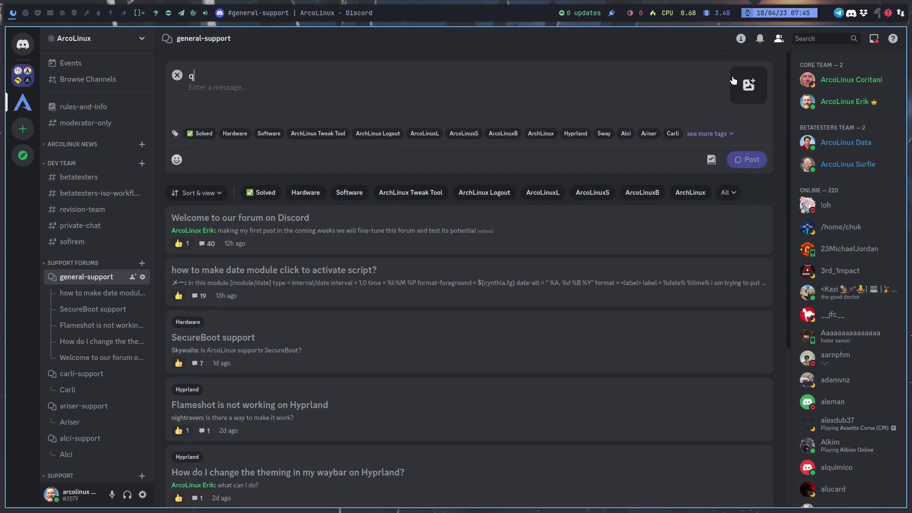
{"action": "type", "text": "sdfsdf"}
{"action": "type", "text": "sdsdfsdqf"}
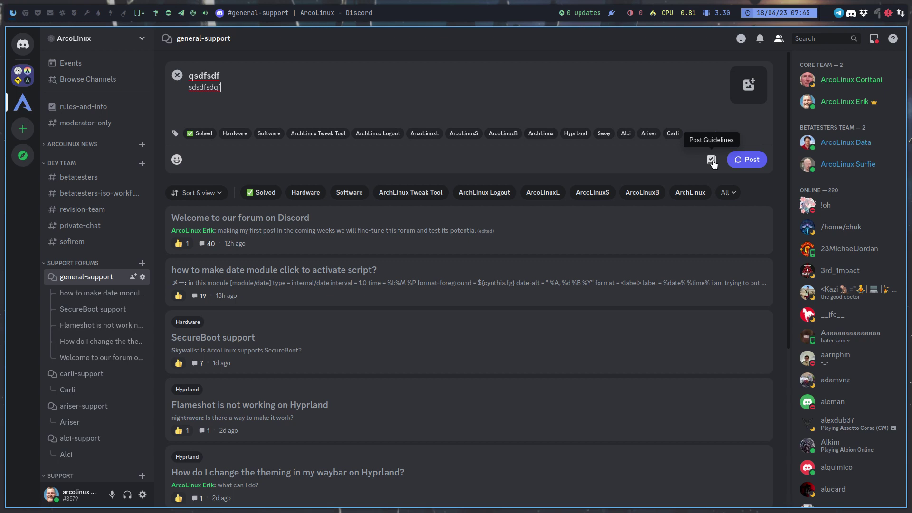
- Display the general-support post guidelines alongside the qsdfsdf draft
{"action": "left_click", "coordinate": [711, 160]}
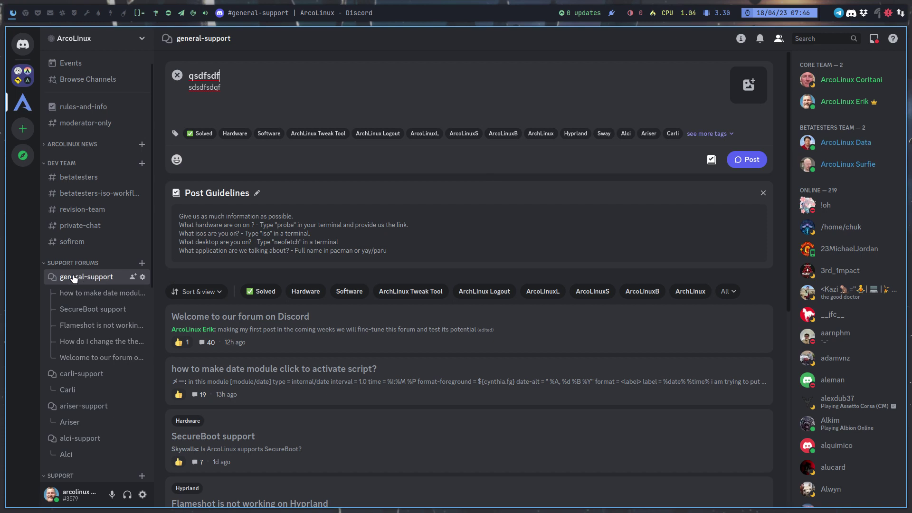
- Publish the qsdfsdf post and send the reply 'sdfdf' inside it
{"action": "left_click", "coordinate": [746, 158]}
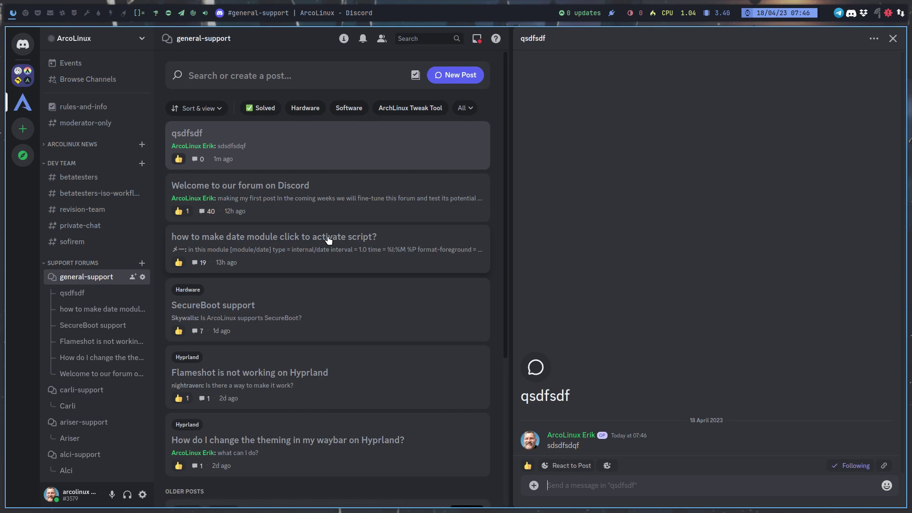
{"action": "left_click", "coordinate": [583, 484]}
{"action": "type", "text": "sdfdf"}
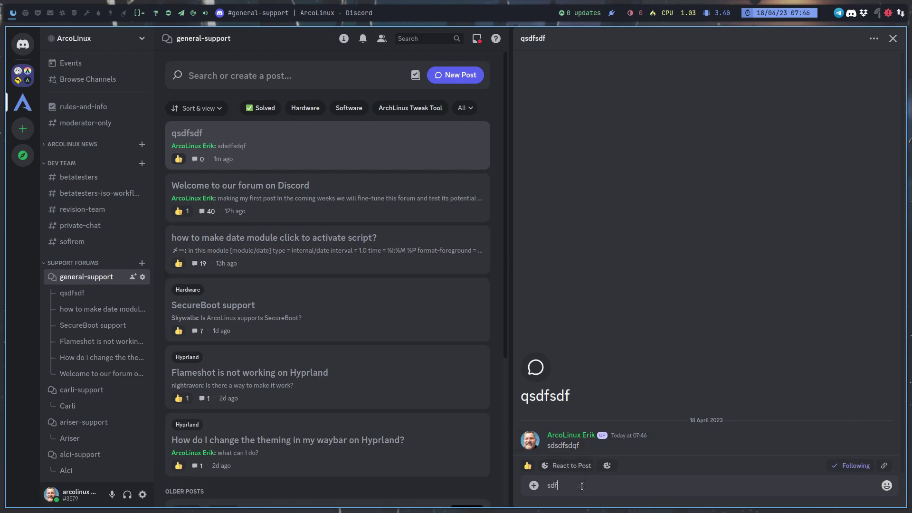
{"action": "key", "text": "Return"}
{"action": "mouse_move", "coordinate": [659, 454]}
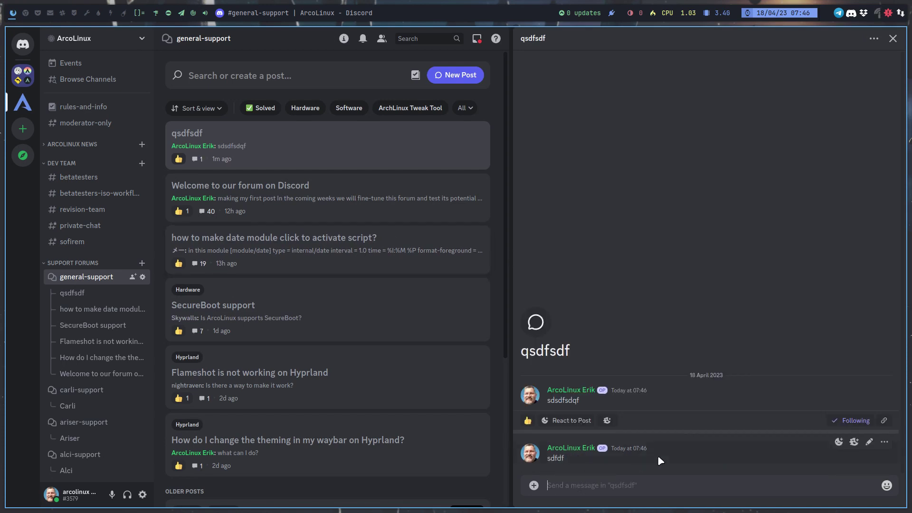
- Delete the qsdfsdf post from the general-support forum
{"action": "right_click", "coordinate": [382, 136]}
{"action": "left_click", "coordinate": [405, 316]}
{"action": "left_click", "coordinate": [542, 300]}
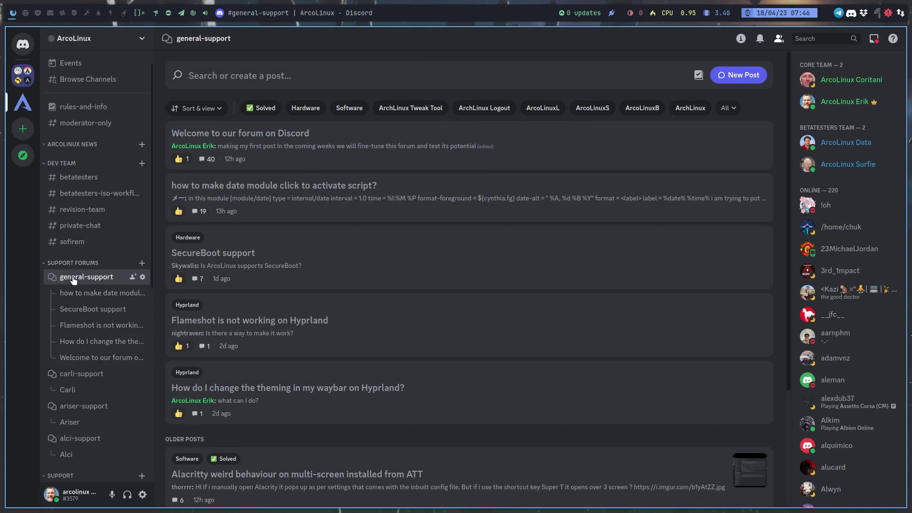
- Switch to the carli-support forum, which lists the single 'Carli' post
{"action": "left_click", "coordinate": [89, 375]}
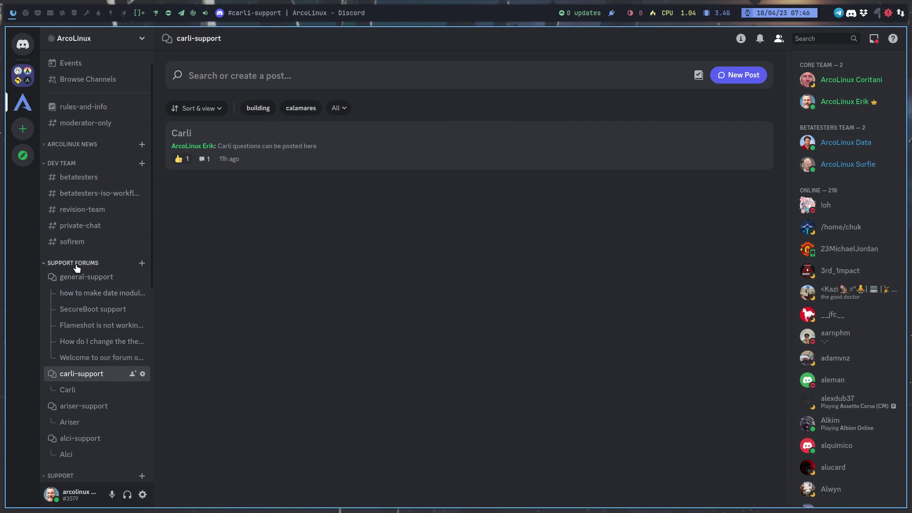
{"action": "scroll", "coordinate": [77, 268], "scroll_direction": "down", "scroll_amount": 2}
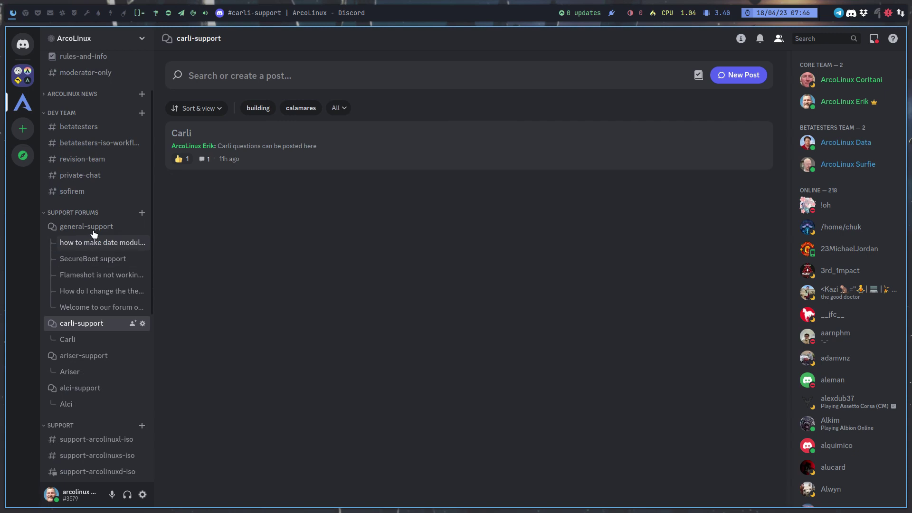
{"action": "scroll", "coordinate": [93, 235], "scroll_direction": "down", "scroll_amount": 2}
{"action": "scroll", "coordinate": [98, 223], "scroll_direction": "down", "scroll_amount": 1}
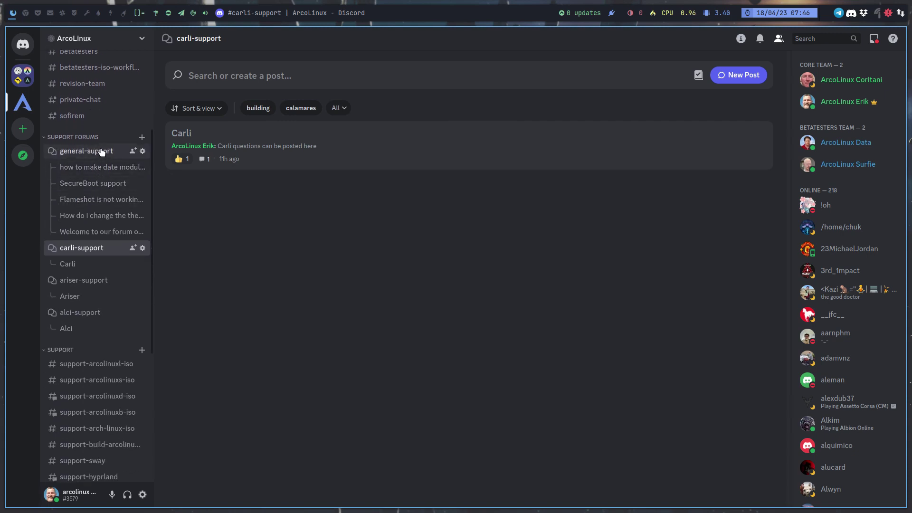
{"action": "scroll", "coordinate": [101, 273], "scroll_direction": "down", "scroll_amount": 2}
{"action": "scroll", "coordinate": [99, 273], "scroll_direction": "down", "scroll_amount": 1}
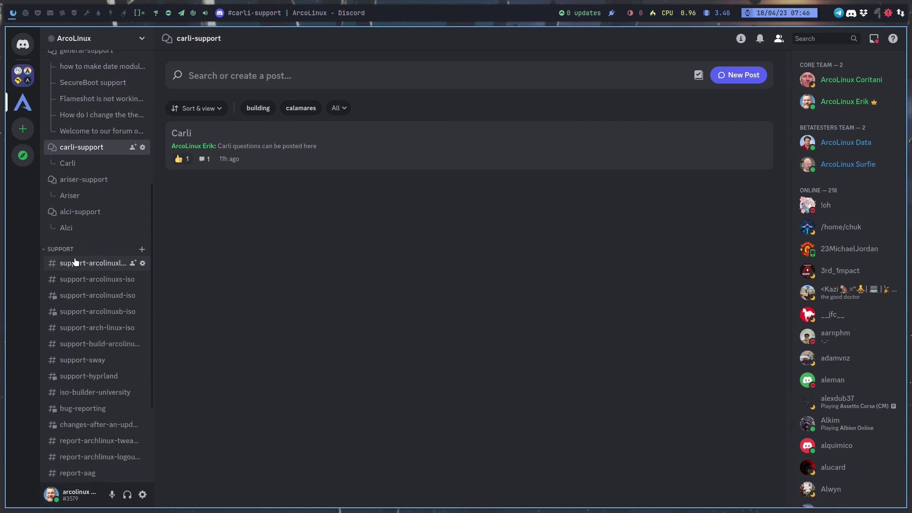
- Cancel a new Support channel, then view the support-arcolinuxl-iso channel history
{"action": "left_click", "coordinate": [142, 249]}
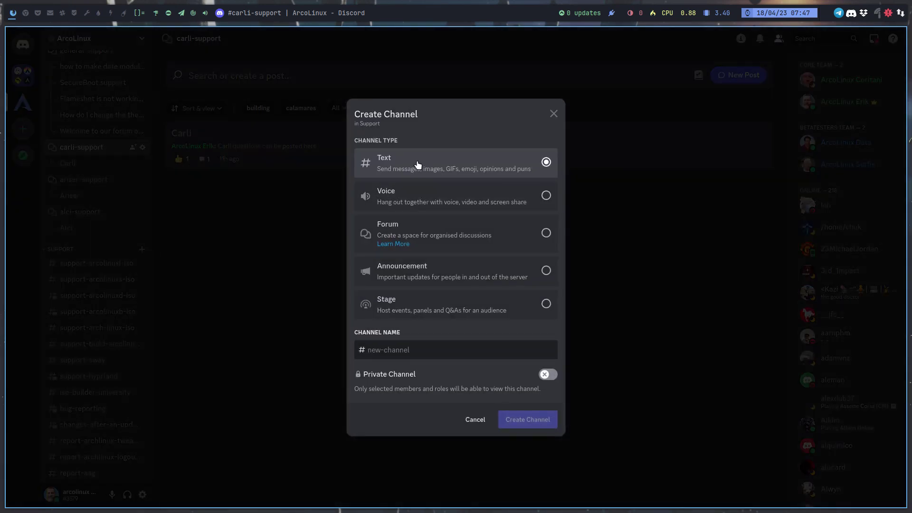
{"action": "left_click", "coordinate": [554, 114]}
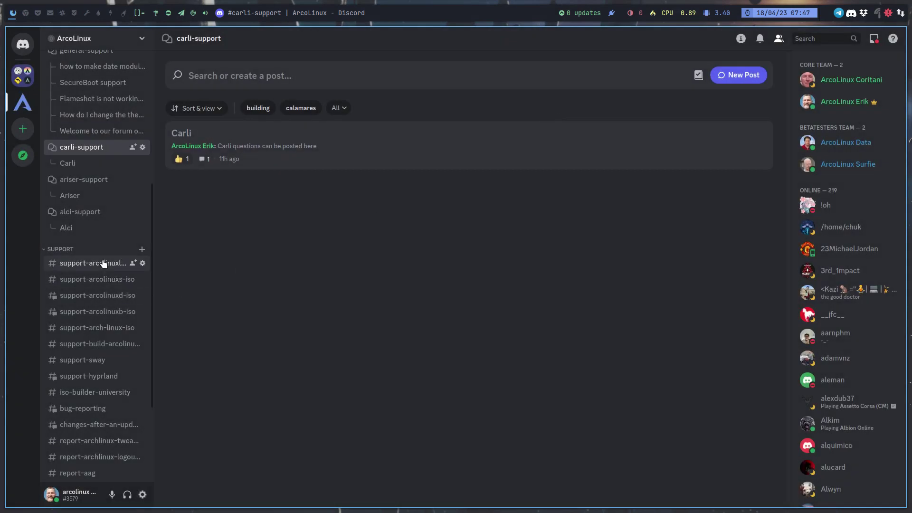
{"action": "left_click", "coordinate": [104, 264]}
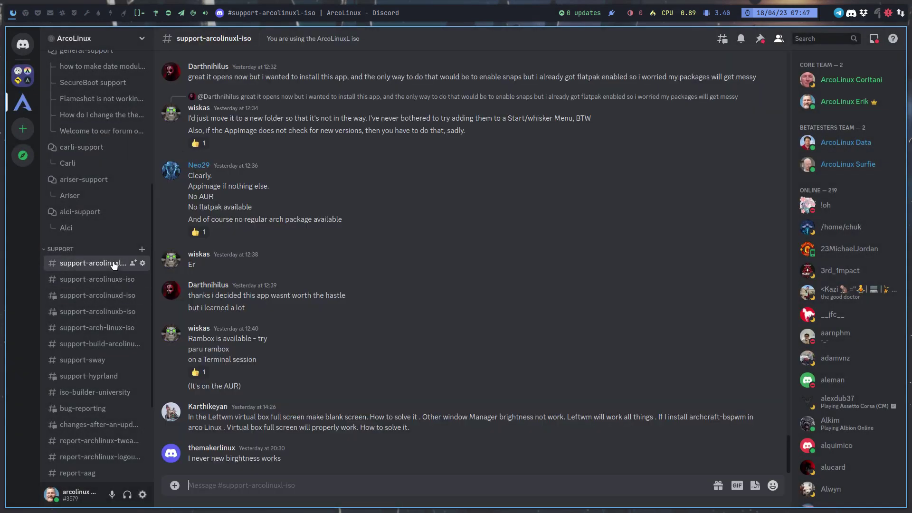
{"action": "left_click", "coordinate": [176, 488]}
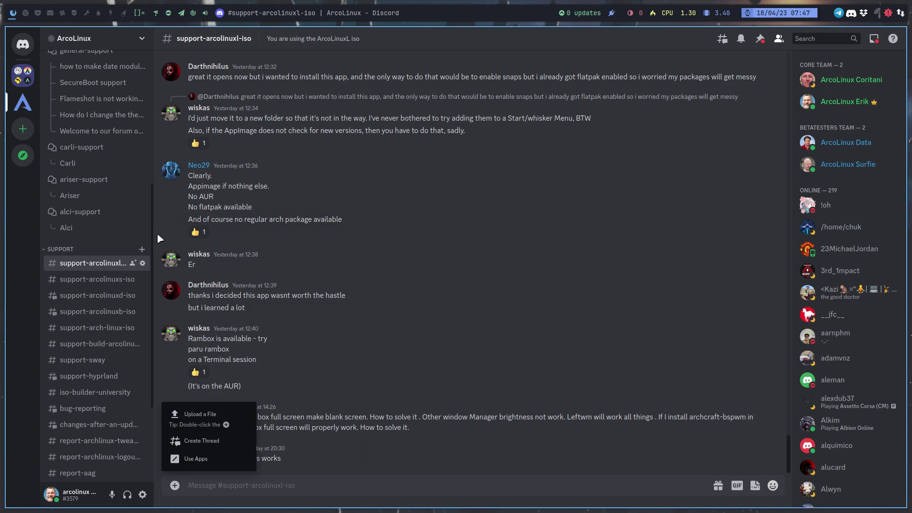
{"action": "left_click", "coordinate": [329, 350]}
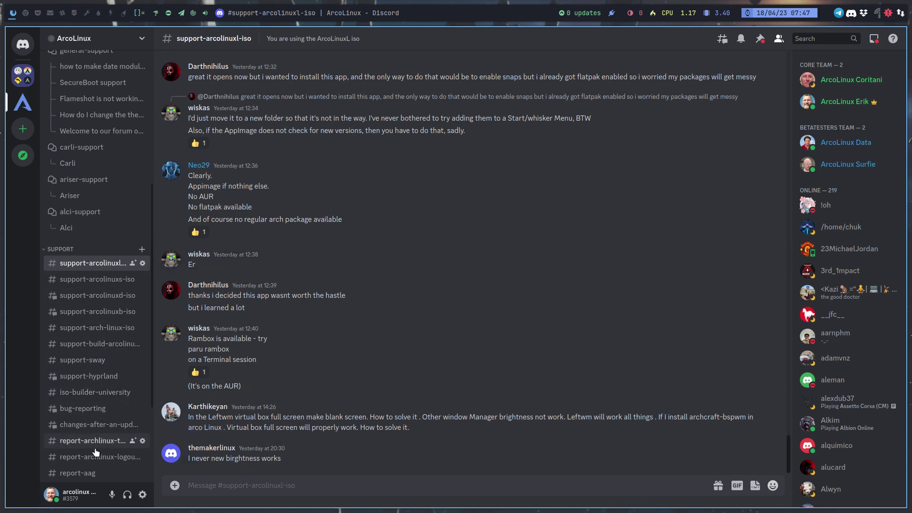
{"action": "scroll", "coordinate": [94, 458], "scroll_direction": "down", "scroll_amount": 2}
{"action": "scroll", "coordinate": [93, 458], "scroll_direction": "down", "scroll_amount": 1}
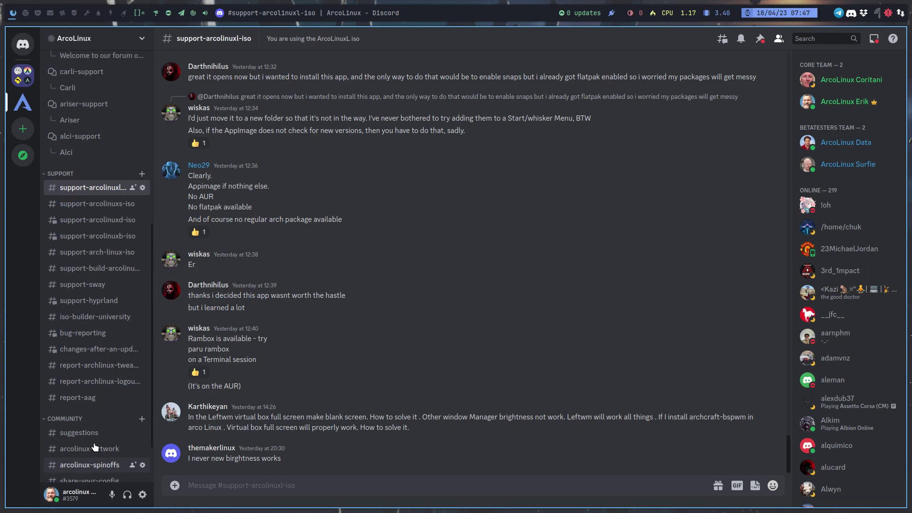
{"action": "scroll", "coordinate": [96, 448], "scroll_direction": "up", "scroll_amount": 3}
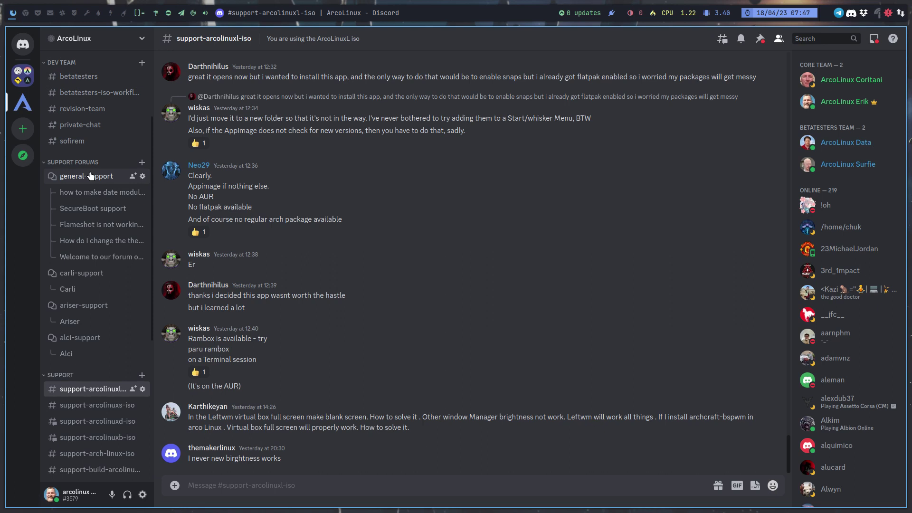
- Re-expand Support Forums, open general-support, and show then hide its post guidelines
{"action": "left_click", "coordinate": [73, 162]}
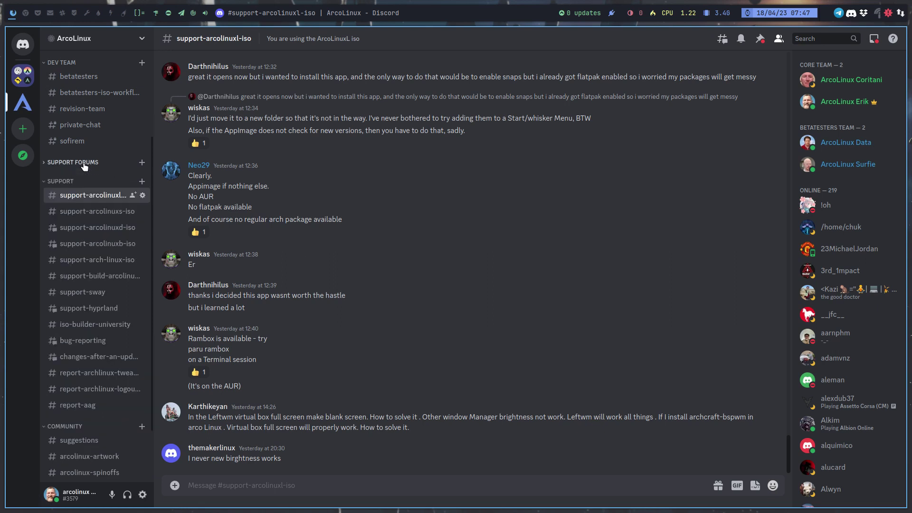
{"action": "left_click", "coordinate": [83, 165]}
{"action": "left_click", "coordinate": [86, 179]}
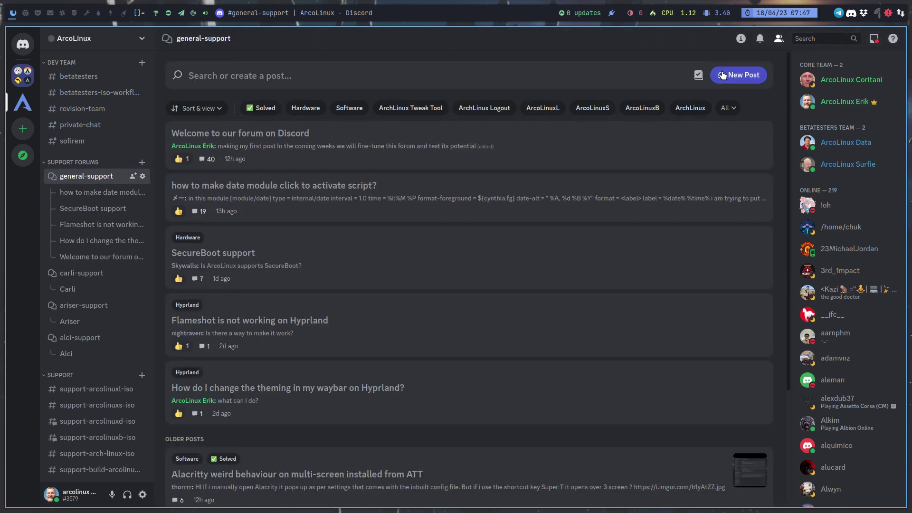
{"action": "left_click", "coordinate": [698, 75]}
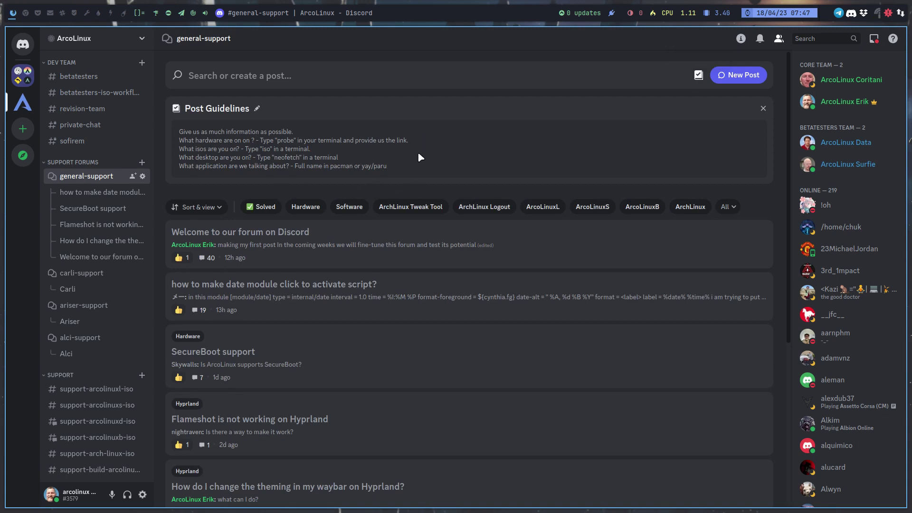
{"action": "left_click", "coordinate": [763, 108]}
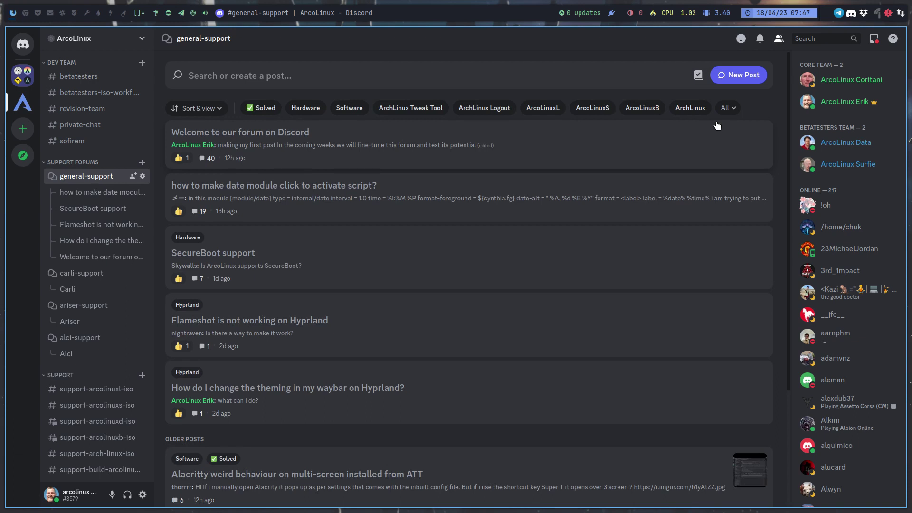